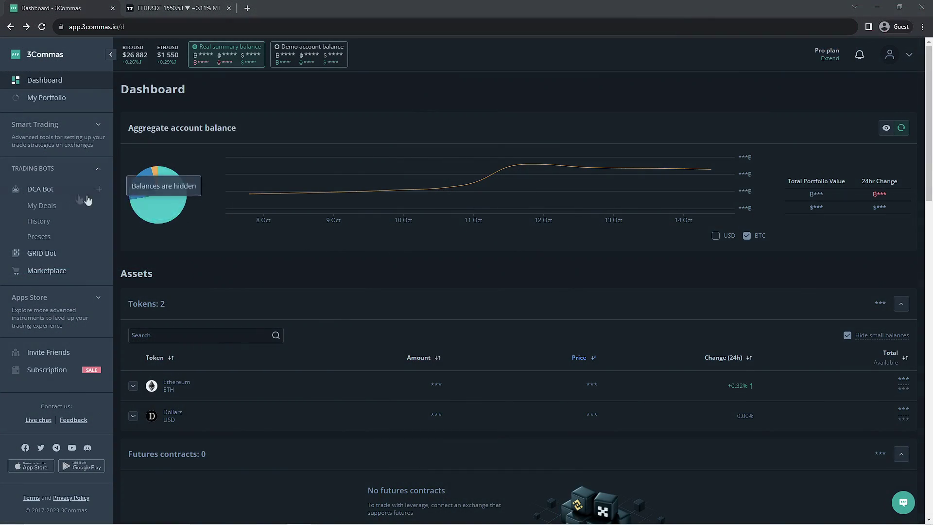
- Open the DCA bots overview and scroll down to the bots table listing 3Commas DCA Bot
{"action": "left_click", "coordinate": [44, 190]}
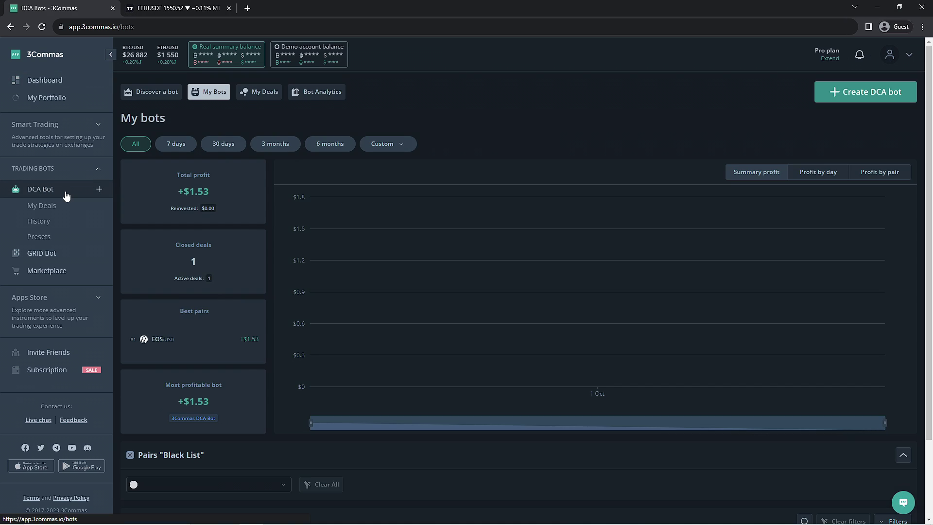
{"action": "scroll", "coordinate": [298, 208], "scroll_direction": "down", "scroll_amount": 2}
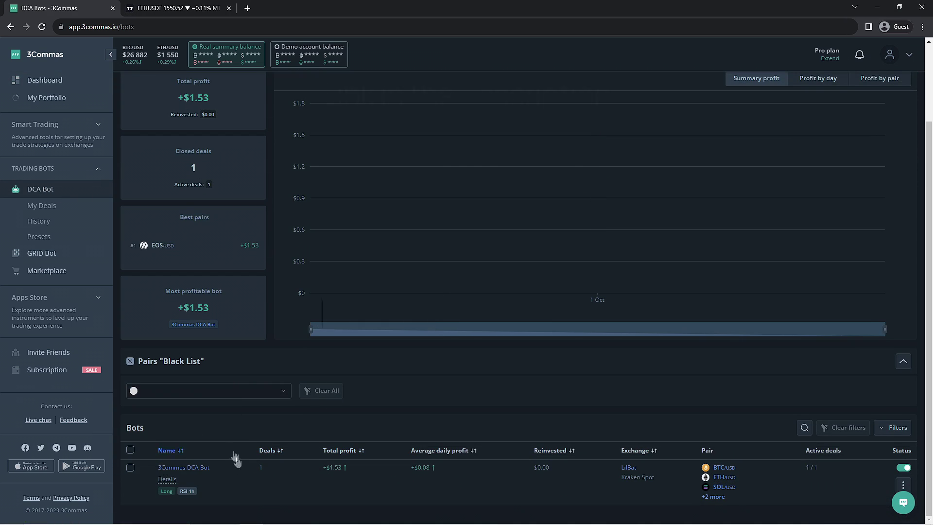
{"action": "mouse_move", "coordinate": [175, 468]}
- Open My Deals, dismiss the 2FA reminder, and review the ETH/USD deal chart with a rescaled price axis
{"action": "left_click", "coordinate": [36, 208]}
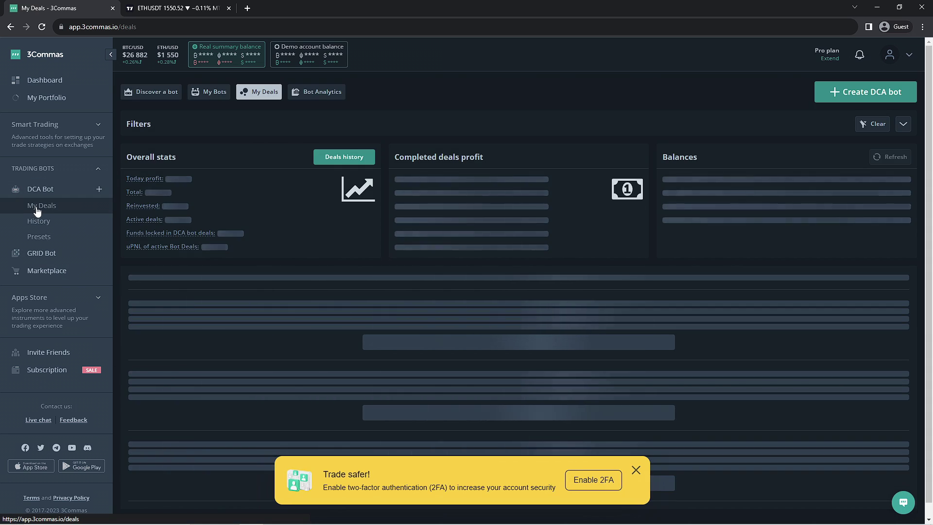
{"action": "left_click", "coordinate": [640, 470]}
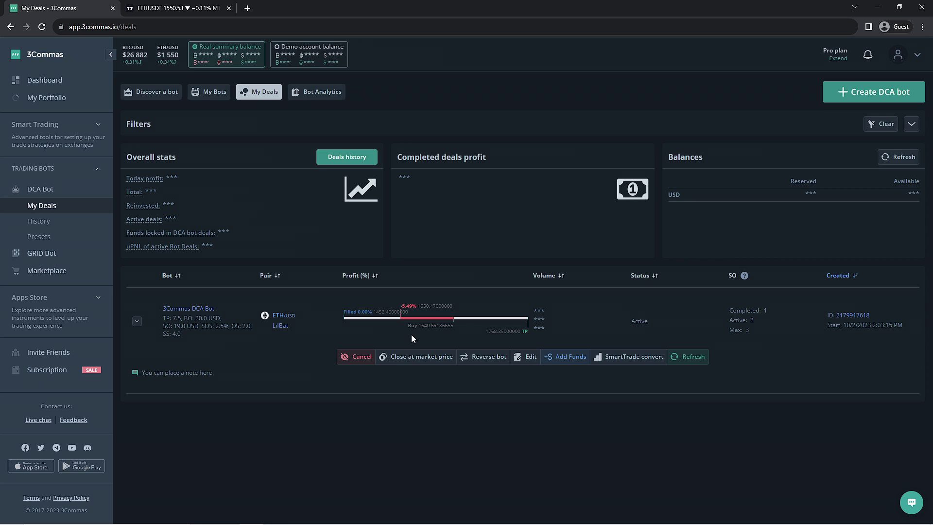
{"action": "left_click", "coordinate": [285, 315]}
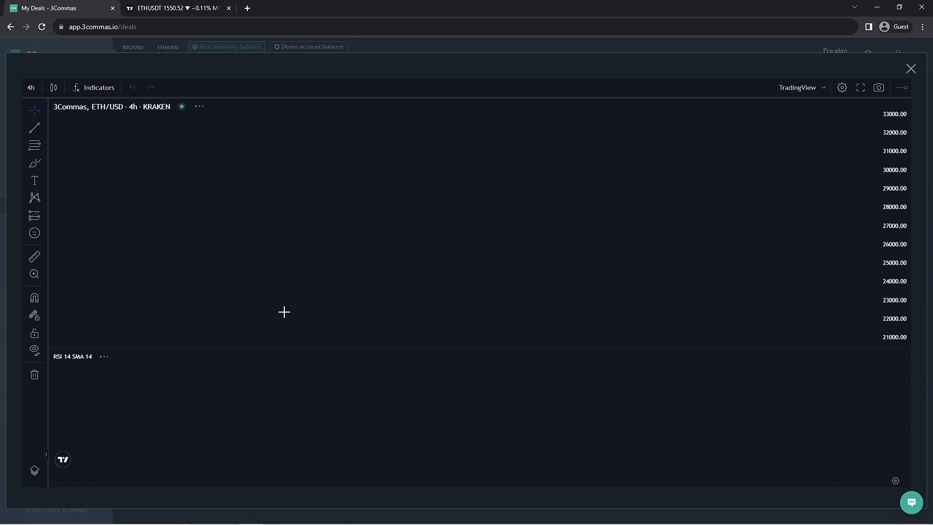
{"action": "scroll", "coordinate": [284, 311], "scroll_direction": "down", "scroll_amount": 2}
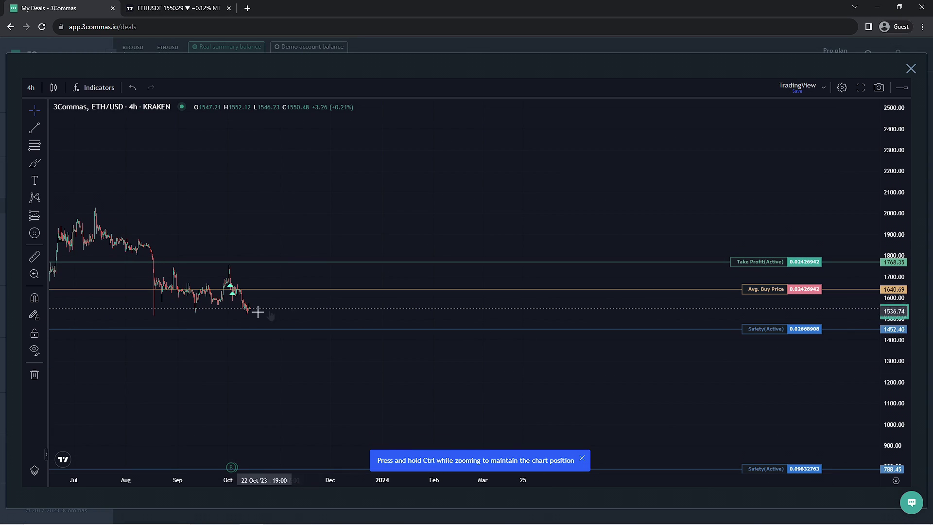
{"action": "left_click_drag", "start_coordinate": [893, 245], "coordinate": [325, 385]}
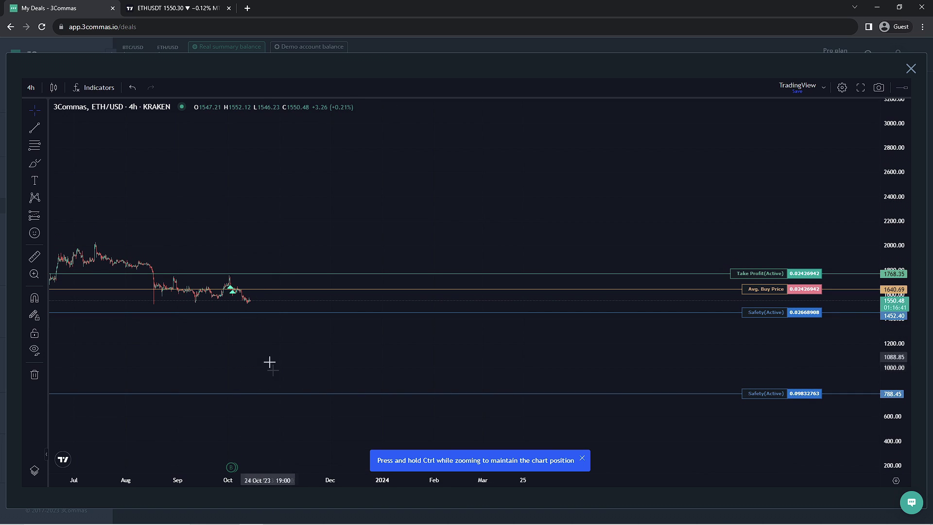
{"action": "left_click", "coordinate": [911, 69]}
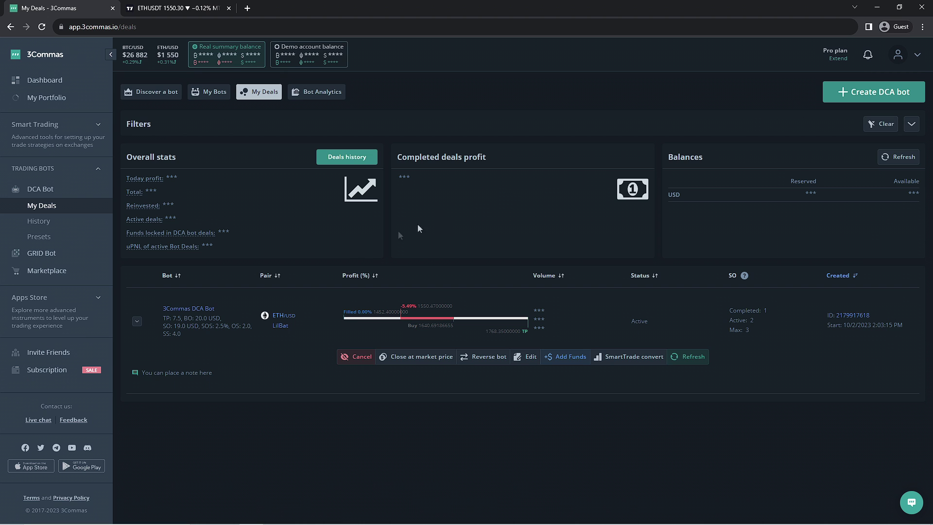
- Open the 3Commas DCA Bot's details page, copy its share link, and select the address bar
{"action": "left_click", "coordinate": [205, 308]}
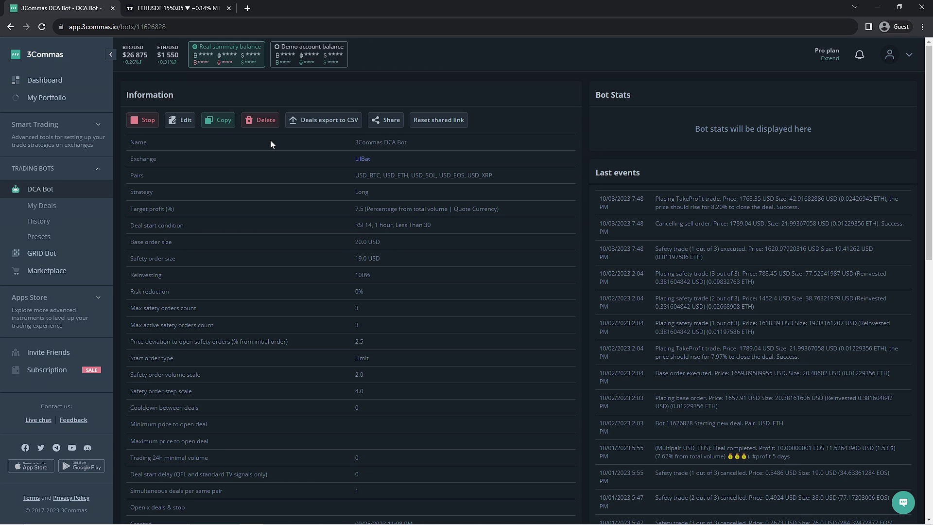
{"action": "left_click", "coordinate": [377, 121]}
{"action": "left_click", "coordinate": [468, 345]}
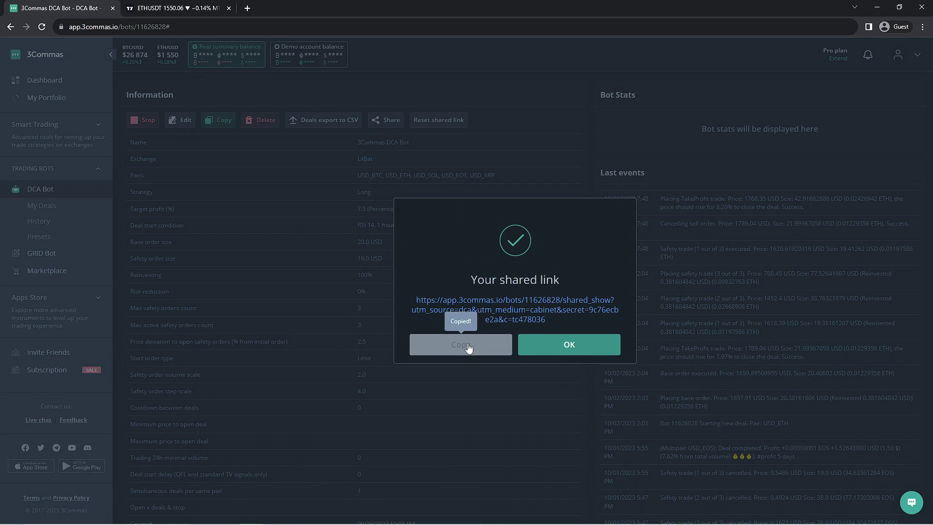
{"action": "left_click", "coordinate": [540, 343]}
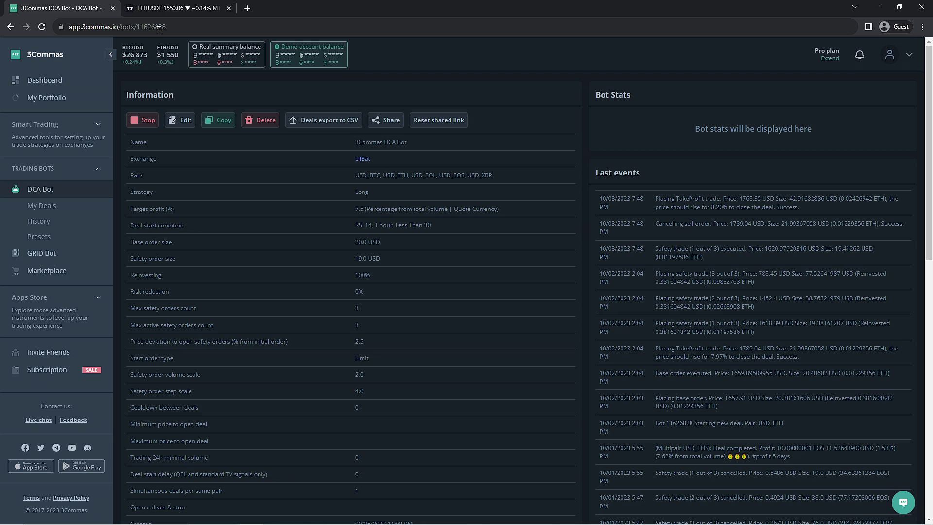
{"action": "left_click", "coordinate": [157, 28]}
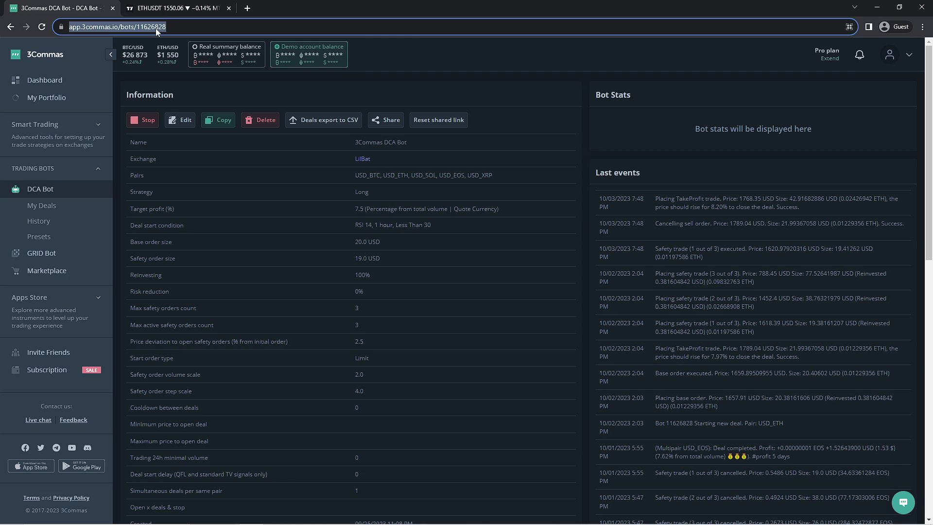
- Load the pasted share link and copy the shared bot into the demo account anyway
{"action": "right_click", "coordinate": [155, 28]}
{"action": "left_click", "coordinate": [178, 83]}
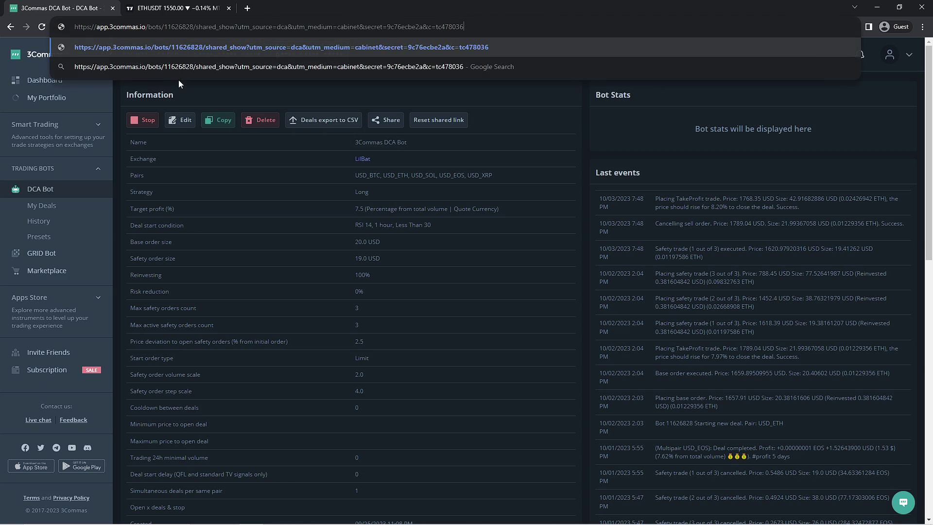
{"action": "left_click", "coordinate": [467, 49]}
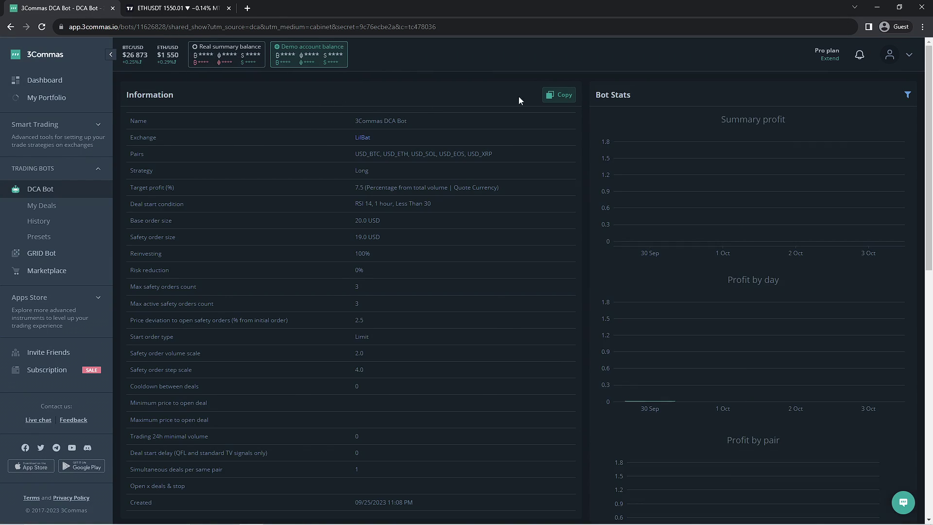
{"action": "left_click", "coordinate": [547, 99]}
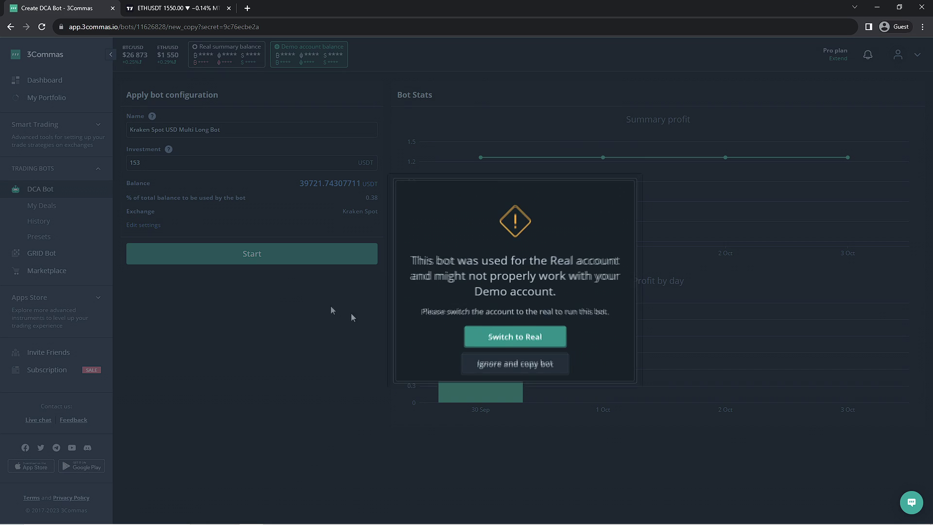
{"action": "left_click", "coordinate": [504, 366]}
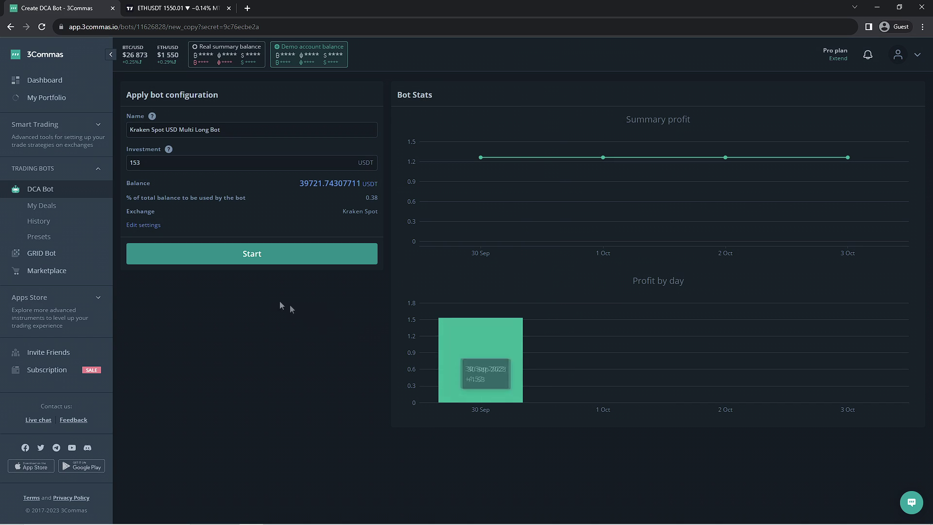
- Open the copied bot's Edit settings, dismiss the TradingView futures ad, and return to the editor
{"action": "left_click", "coordinate": [144, 225]}
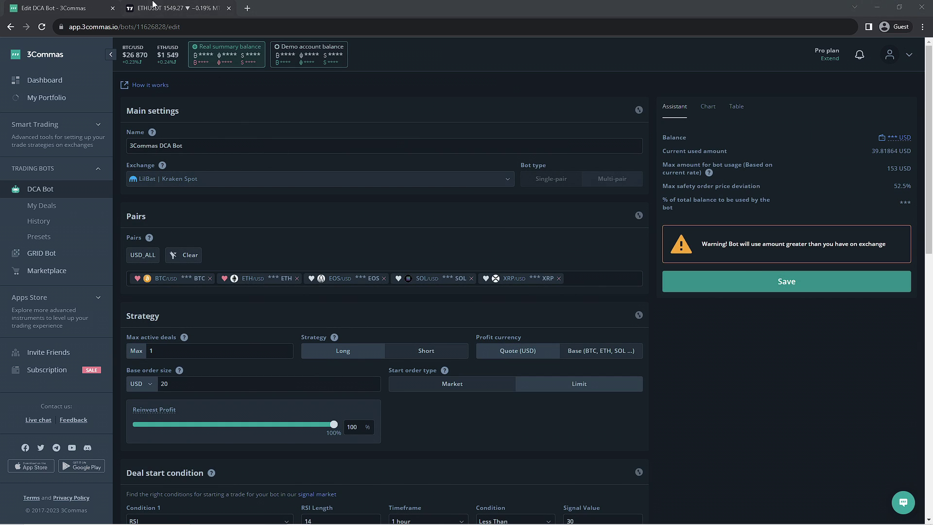
{"action": "left_click", "coordinate": [152, 5]}
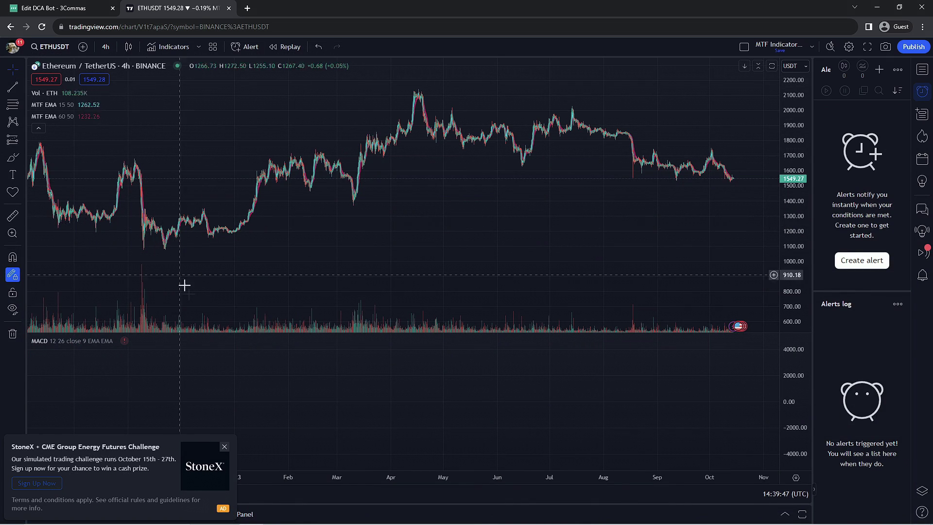
{"action": "left_click", "coordinate": [225, 446]}
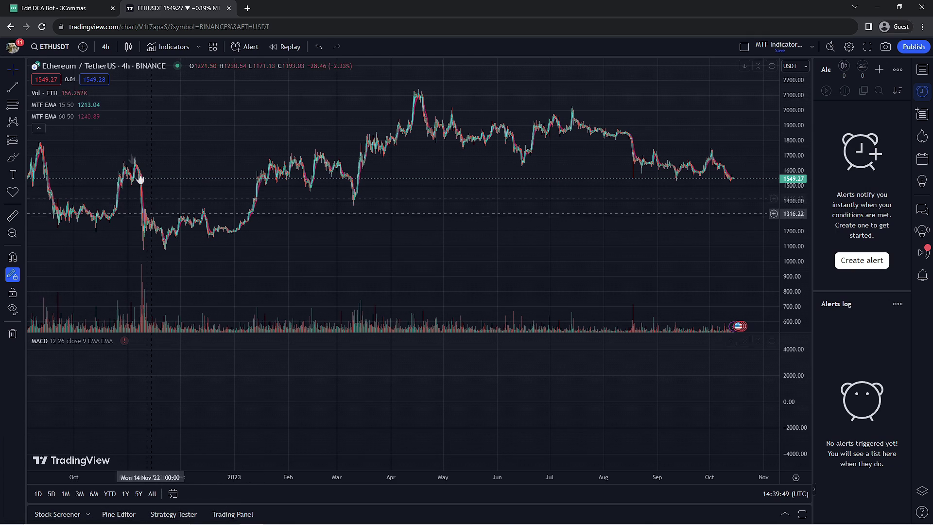
{"action": "left_click", "coordinate": [68, 8]}
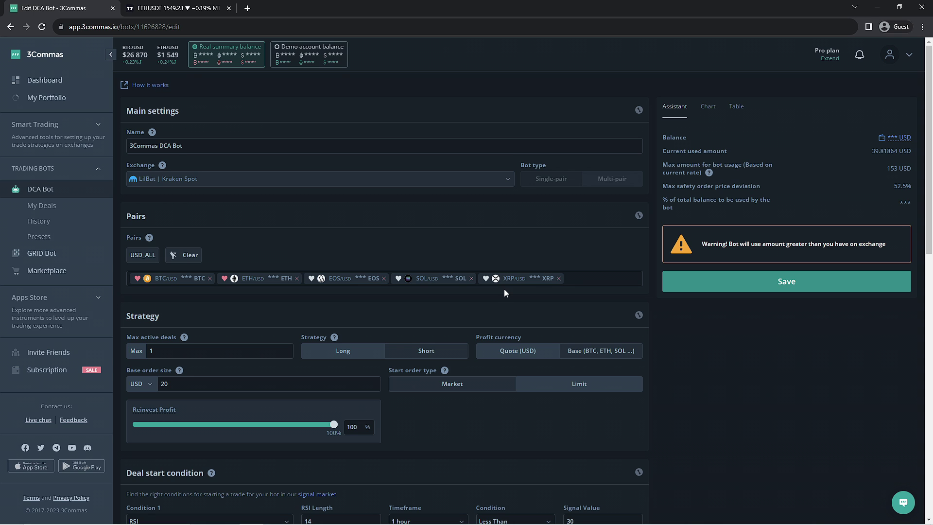
- Measure ETHUSDT's 467.26 (43.23%) rise from 23 Nov 2022 to 9 Mar 2023
{"action": "left_click", "coordinate": [178, 8]}
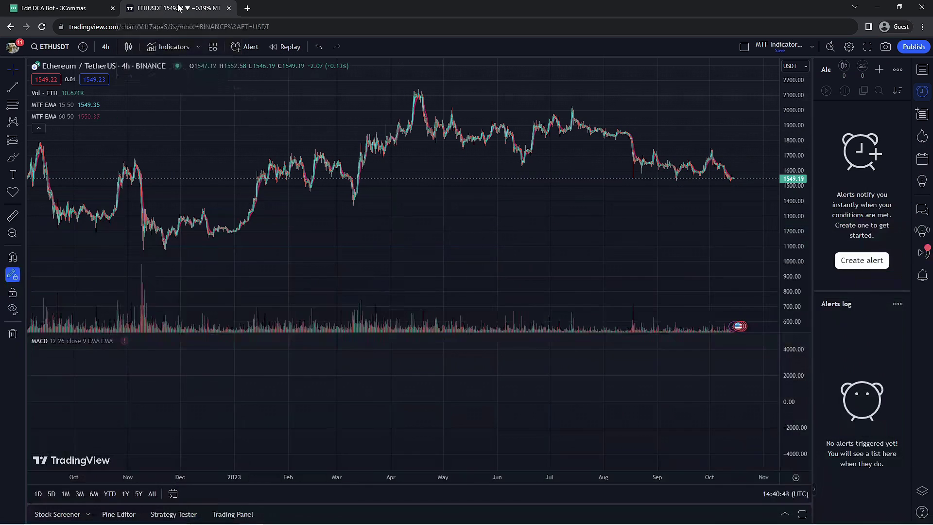
{"action": "left_click", "coordinate": [18, 220]}
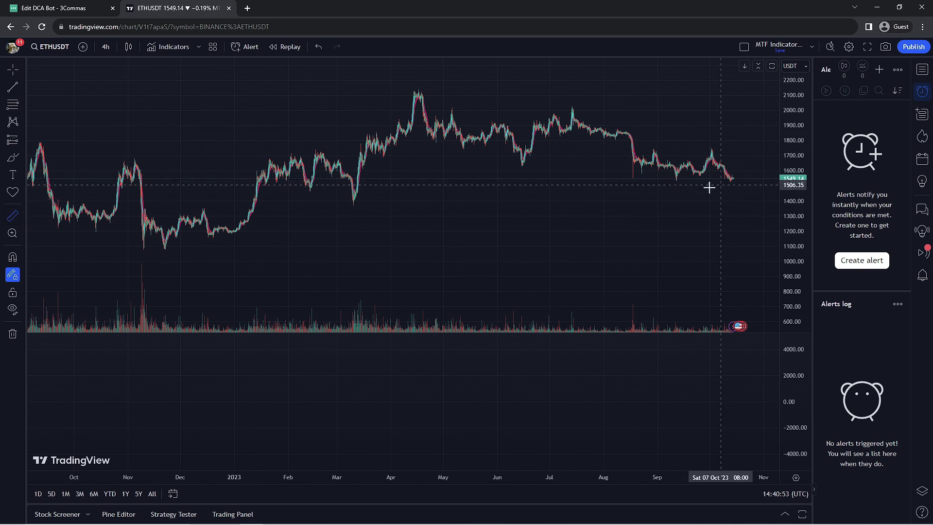
{"action": "left_click", "coordinate": [167, 249]}
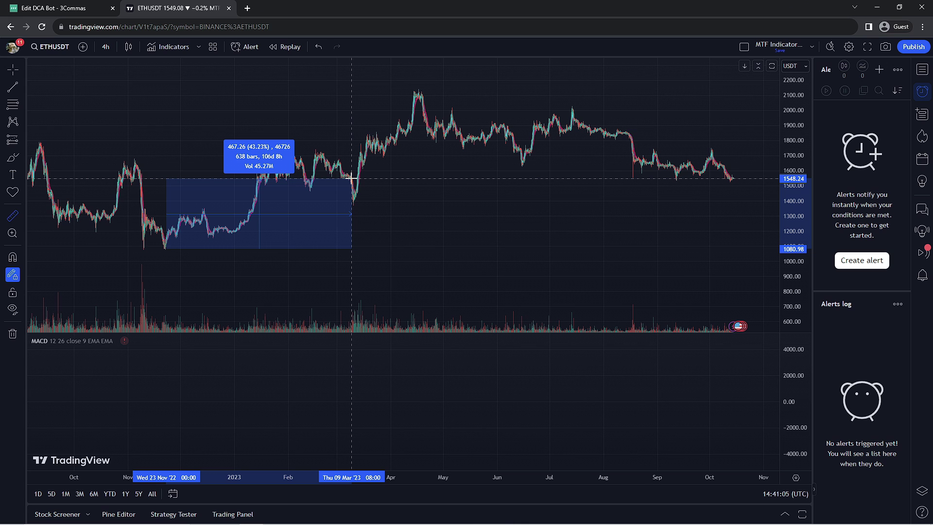
- Review the safety order step scale and the current 52.5% maximum deviation
{"action": "left_click", "coordinate": [88, 7]}
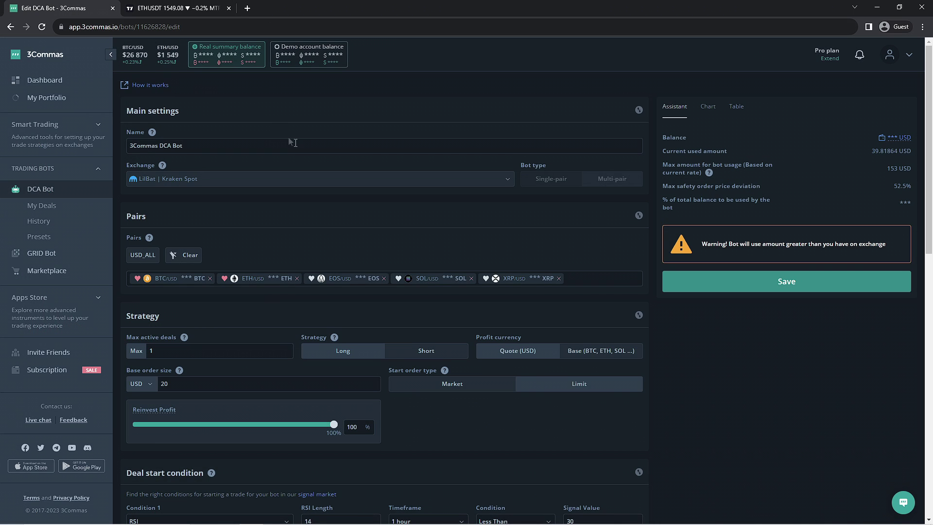
{"action": "scroll", "coordinate": [346, 212], "scroll_direction": "down", "scroll_amount": 15}
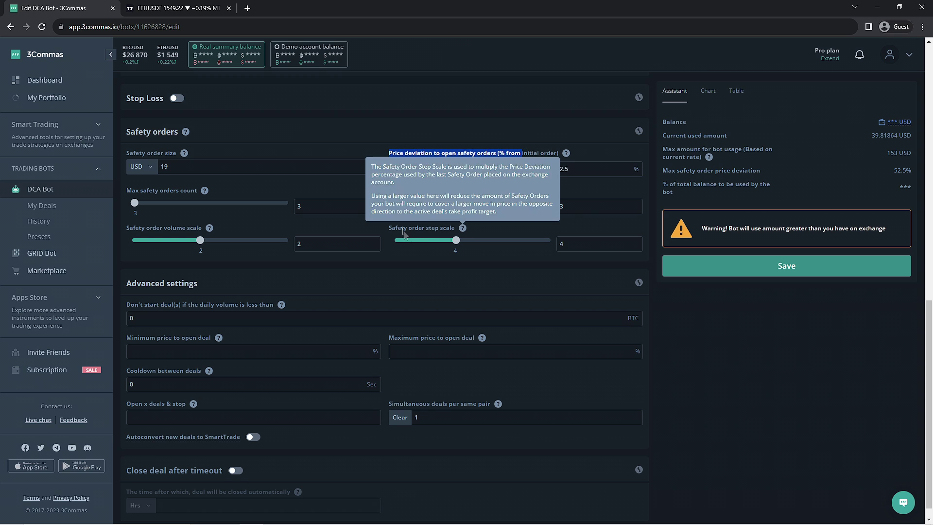
{"action": "left_click_drag", "start_coordinate": [390, 229], "coordinate": [446, 233]}
{"action": "left_click", "coordinate": [435, 253]}
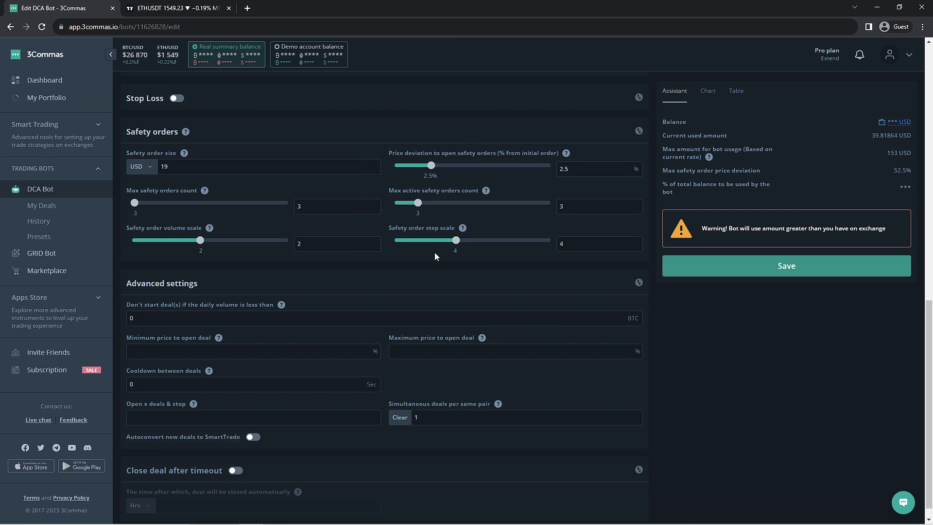
{"action": "left_click_drag", "start_coordinate": [916, 171], "coordinate": [893, 171]}
{"action": "left_click_drag", "start_coordinate": [662, 171], "coordinate": [757, 178]}
- Set safety-order price deviation to 2.34% and step scale to 3.7, giving 43.03% max deviation
{"action": "left_click", "coordinate": [570, 172]}
{"action": "key", "text": "BackSpace"}
{"action": "type", "text": "34"}
{"action": "left_click", "coordinate": [579, 241]}
{"action": "key", "text": "BackSpace"}
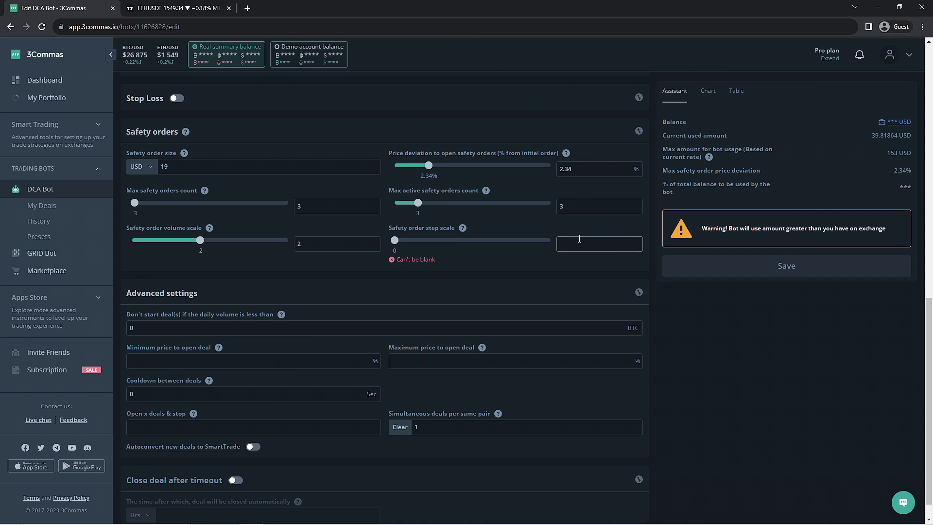
{"action": "type", "text": "3.7"}
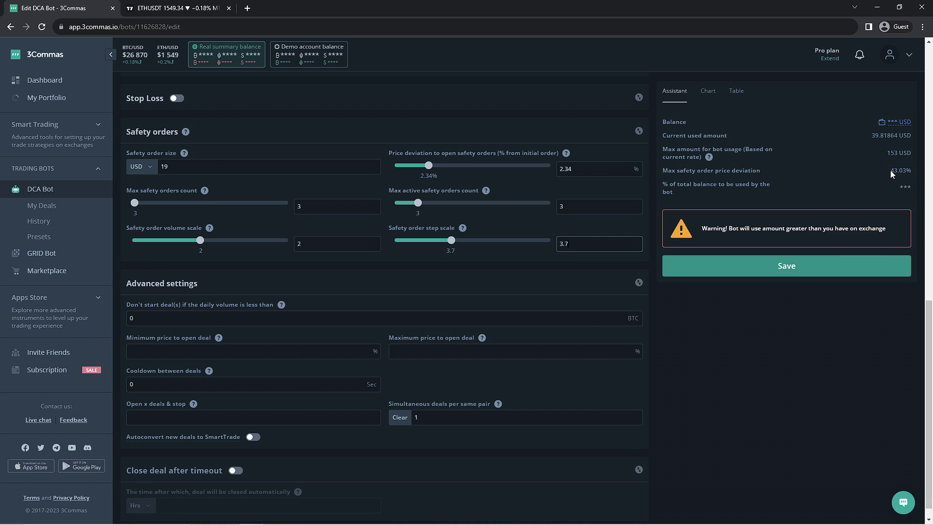
{"action": "left_click_drag", "start_coordinate": [890, 170], "coordinate": [910, 170]}
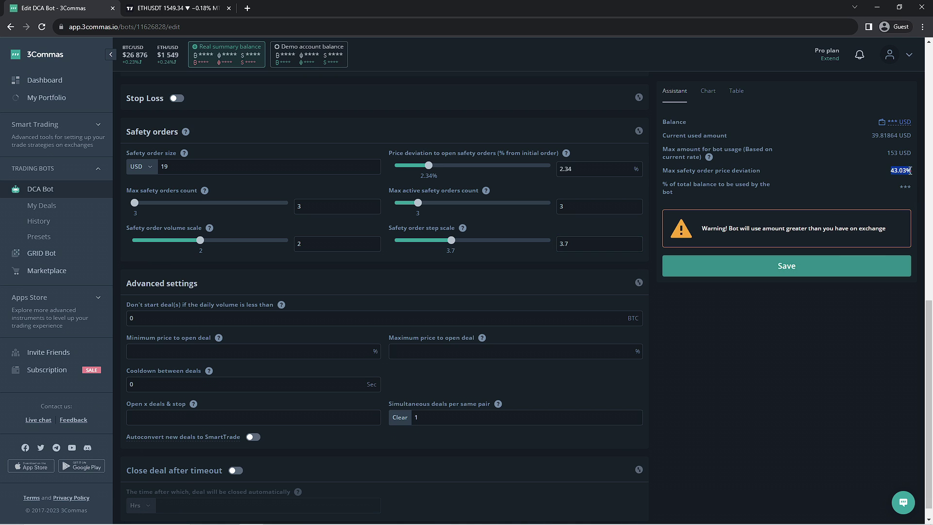
{"action": "left_click", "coordinate": [864, 174]}
{"action": "scroll", "coordinate": [439, 291], "scroll_direction": "up", "scroll_amount": 6}
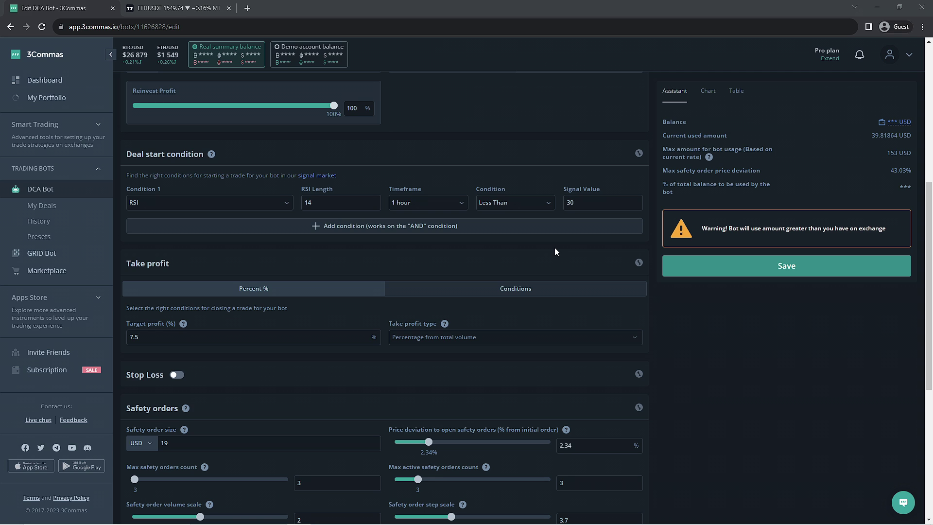
{"action": "left_click", "coordinate": [499, 227]}
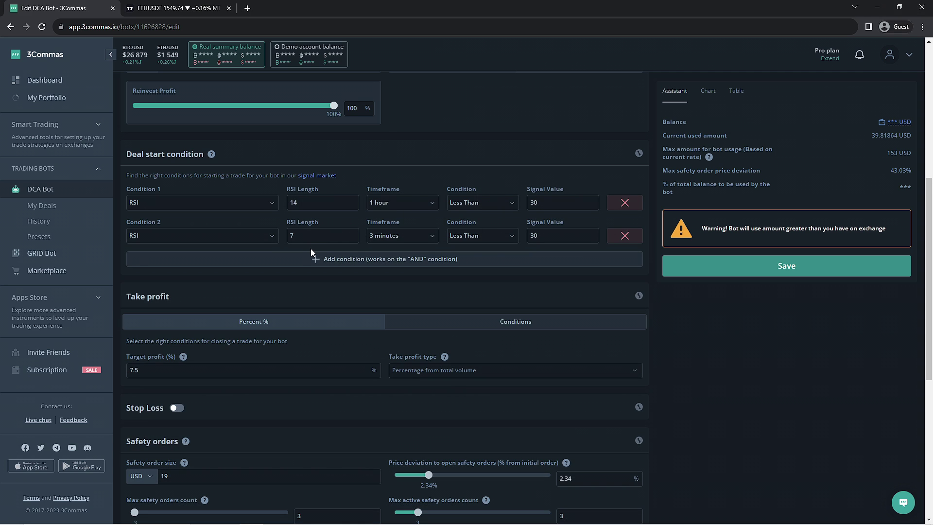
- Keep RSI length 7 below 30 for Condition 2 and change its timeframe to 4 hours
{"action": "left_click", "coordinate": [235, 237]}
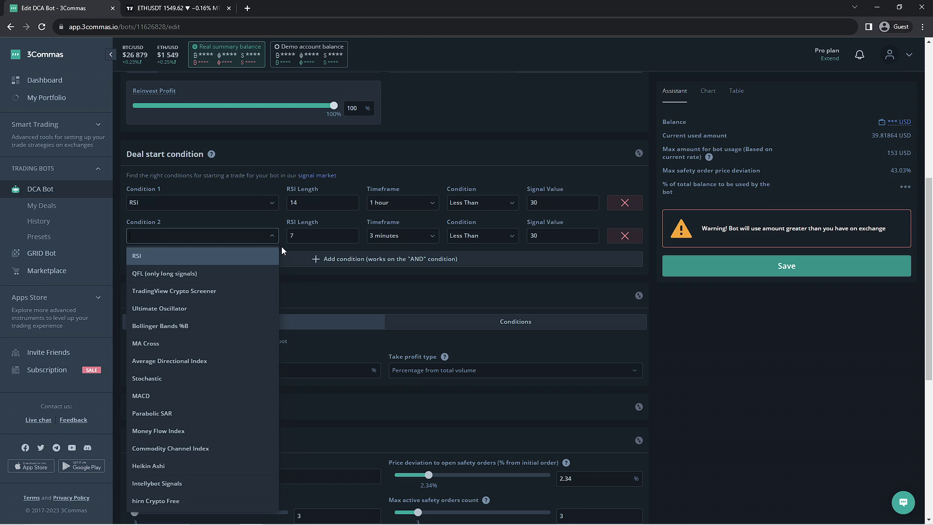
{"action": "left_click", "coordinate": [248, 259]}
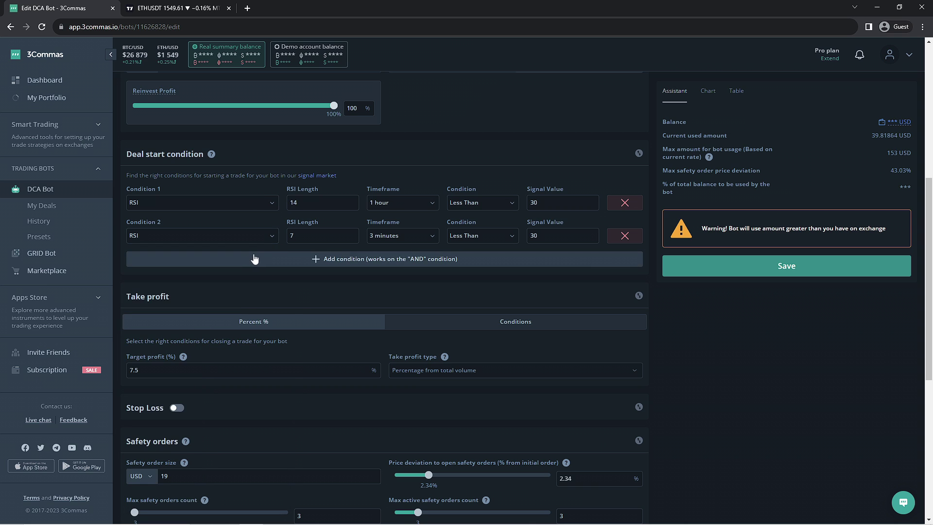
{"action": "double_click", "coordinate": [288, 237]}
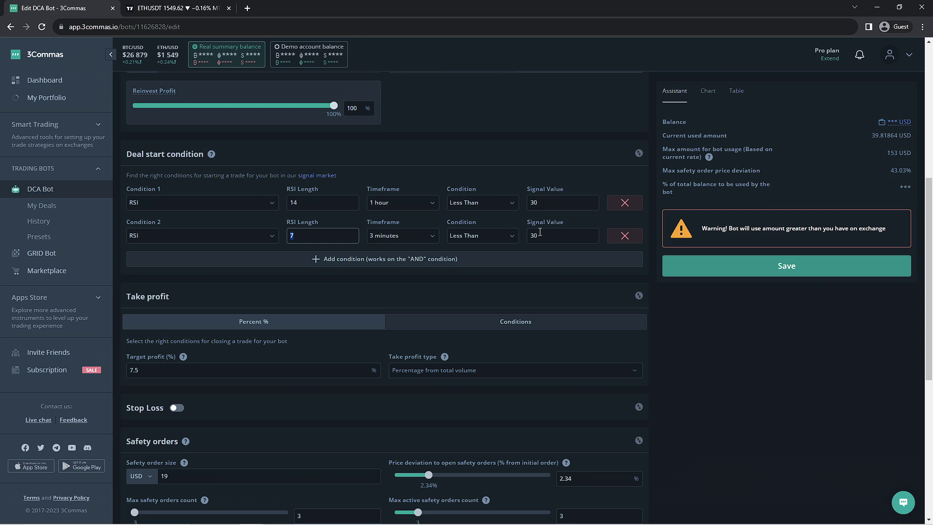
{"action": "left_click", "coordinate": [417, 236]}
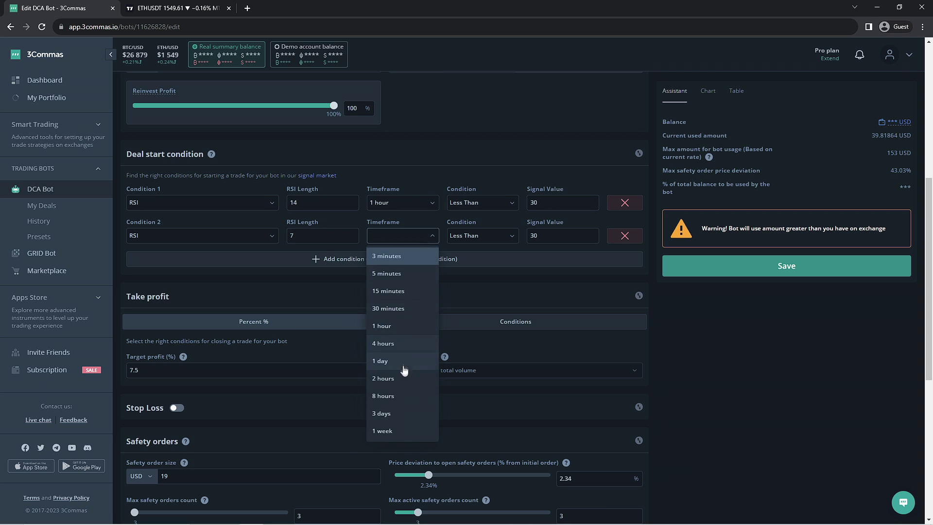
{"action": "left_click", "coordinate": [396, 344]}
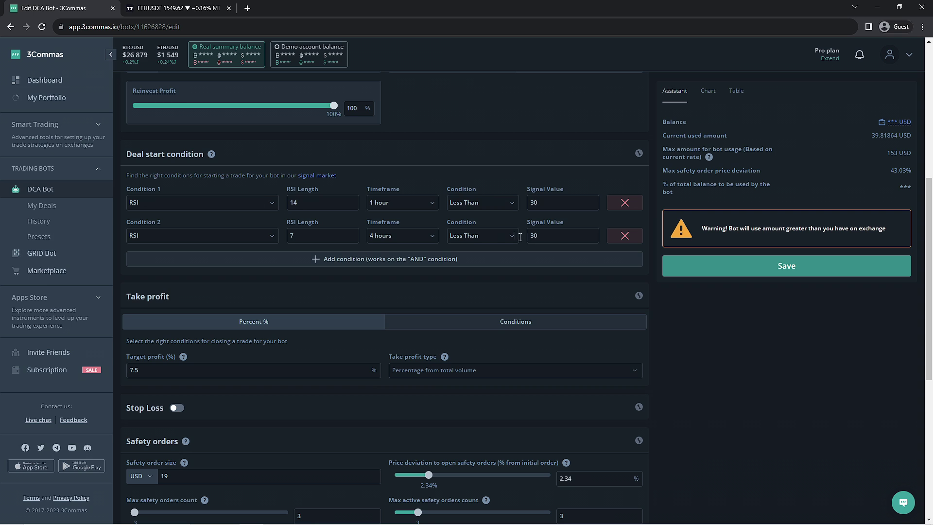
- Set Condition 1 to RSI 14 on 1 hour crossing up 30
{"action": "left_click", "coordinate": [452, 204]}
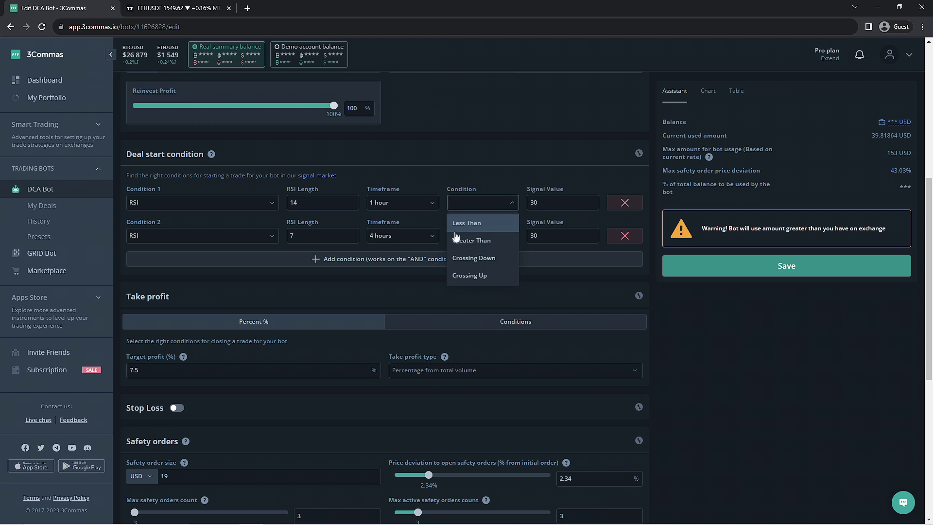
{"action": "left_click", "coordinate": [494, 279]}
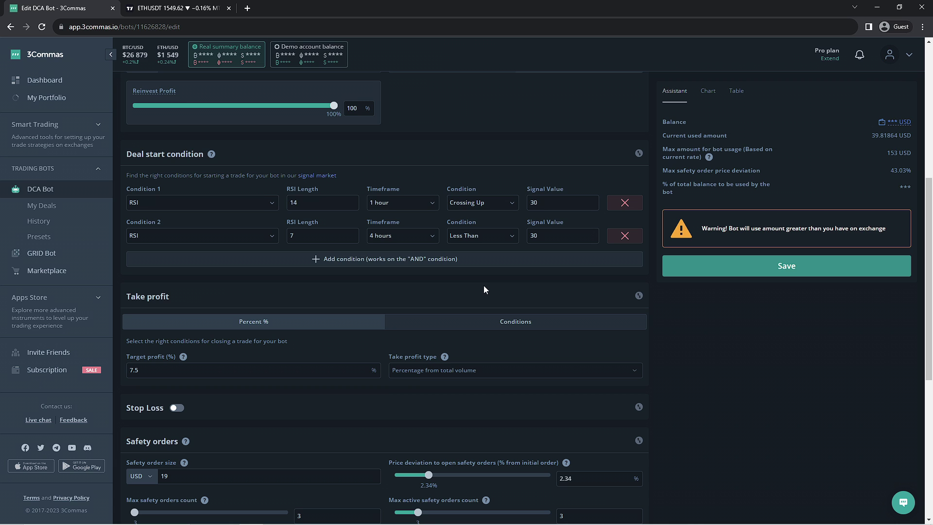
- Switch take profit to condition-based closing and note the Minimum profit option
{"action": "scroll", "coordinate": [484, 290], "scroll_direction": "down", "scroll_amount": 2}
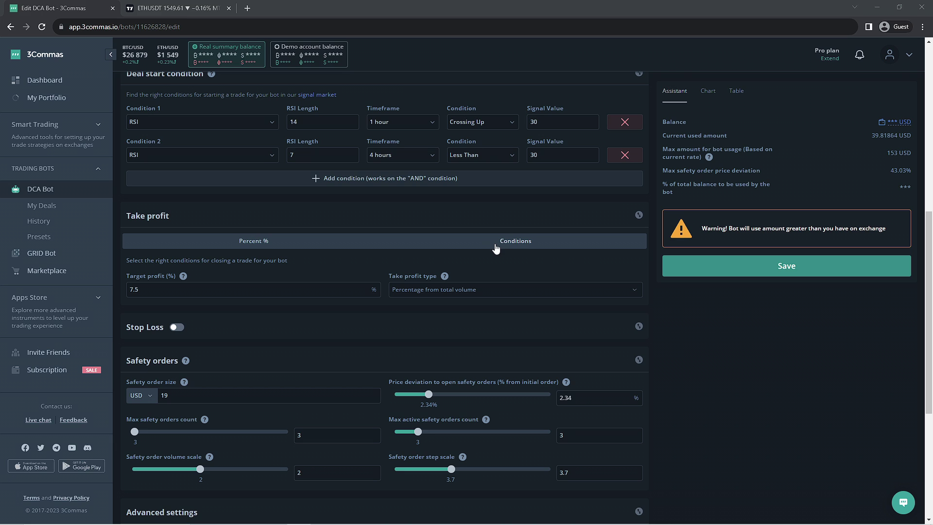
{"action": "left_click", "coordinate": [495, 249]}
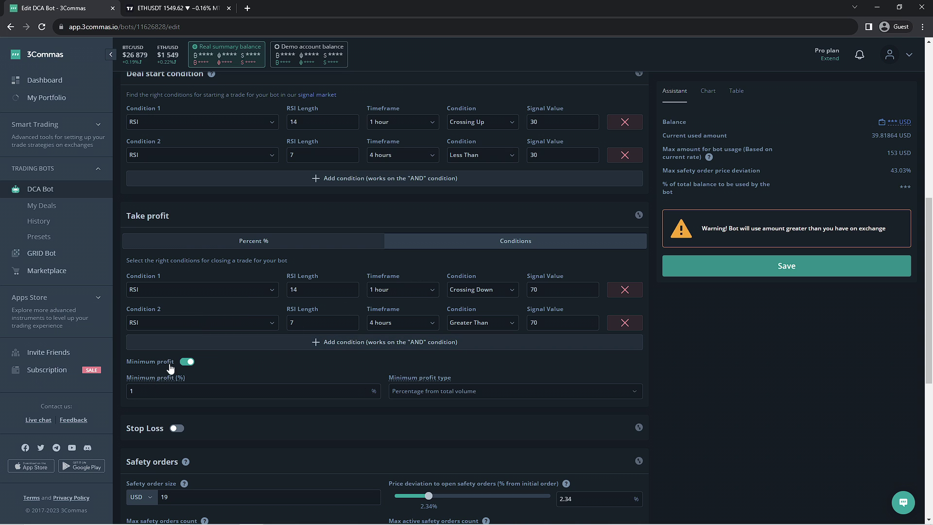
{"action": "left_click_drag", "start_coordinate": [174, 366], "coordinate": [126, 365]}
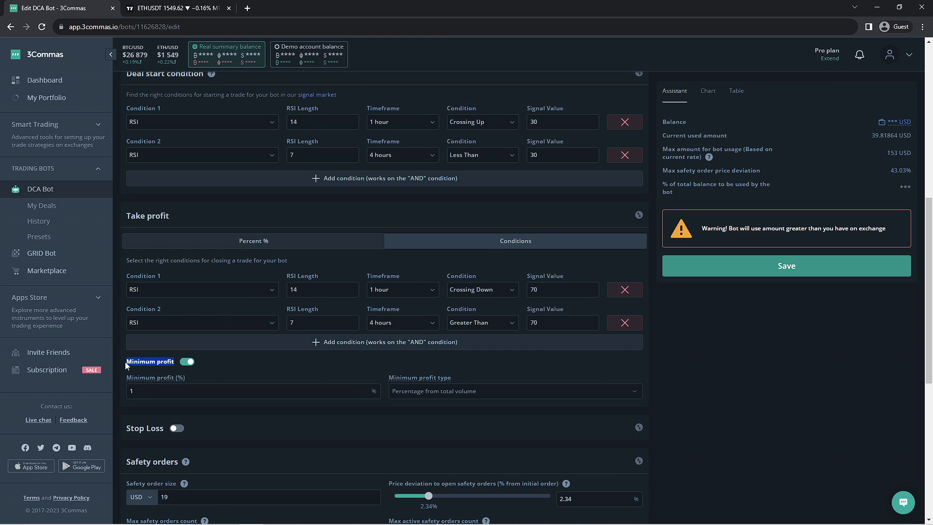
{"action": "left_click", "coordinate": [204, 372]}
- Keep the RSI close conditions (crossing down 70, above 70) and set minimum profit to 7.5%
{"action": "double_click", "coordinate": [533, 321]}
{"action": "left_click", "coordinate": [528, 263]}
{"action": "left_click_drag", "start_coordinate": [492, 291], "coordinate": [460, 296]}
{"action": "left_click", "coordinate": [452, 287]}
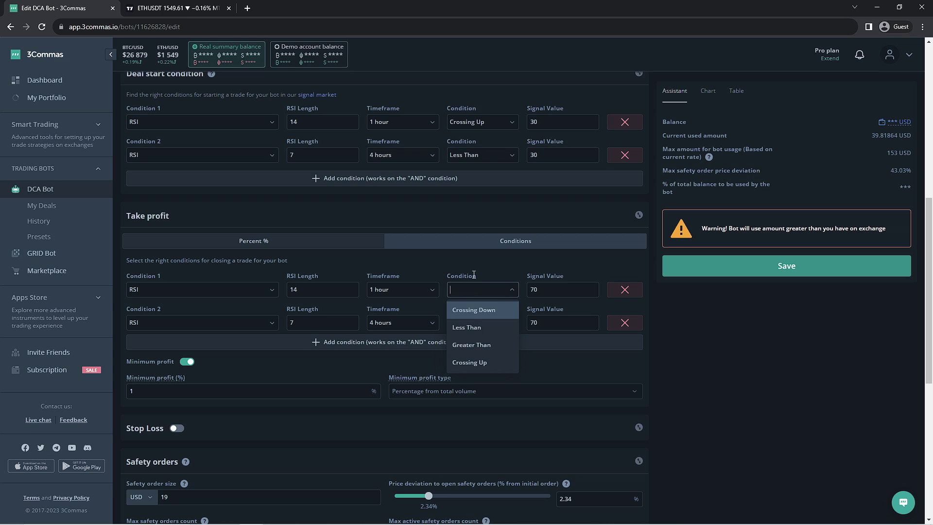
{"action": "left_click", "coordinate": [474, 275]}
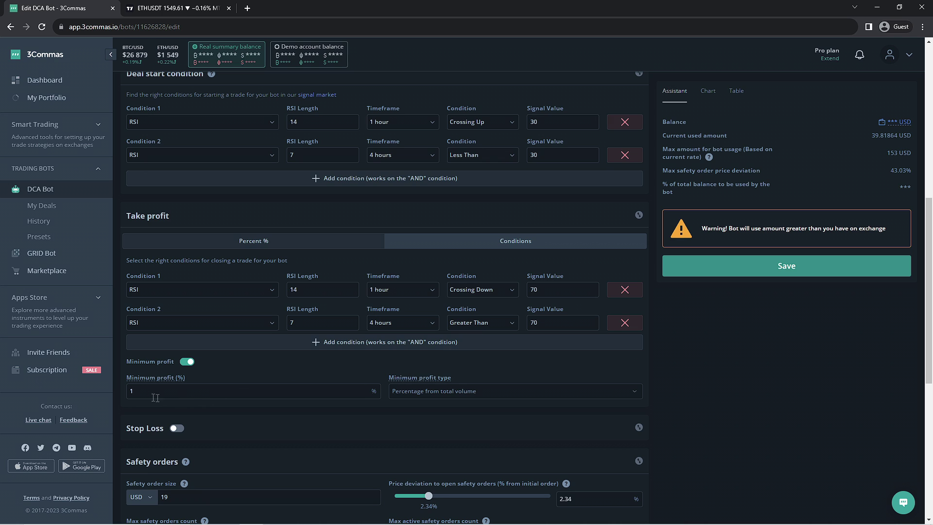
{"action": "left_click_drag", "start_coordinate": [156, 396], "coordinate": [121, 397]}
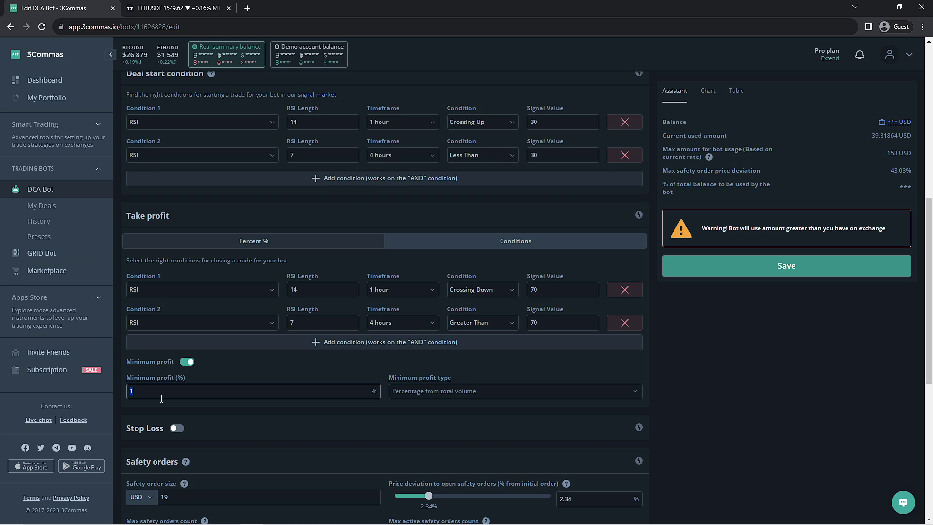
{"action": "type", "text": "7.5"}
- Save the DCA bot with its RSI take-profit conditions and dismiss the 'Bot successfully saved' confirmation
{"action": "left_click", "coordinate": [707, 271]}
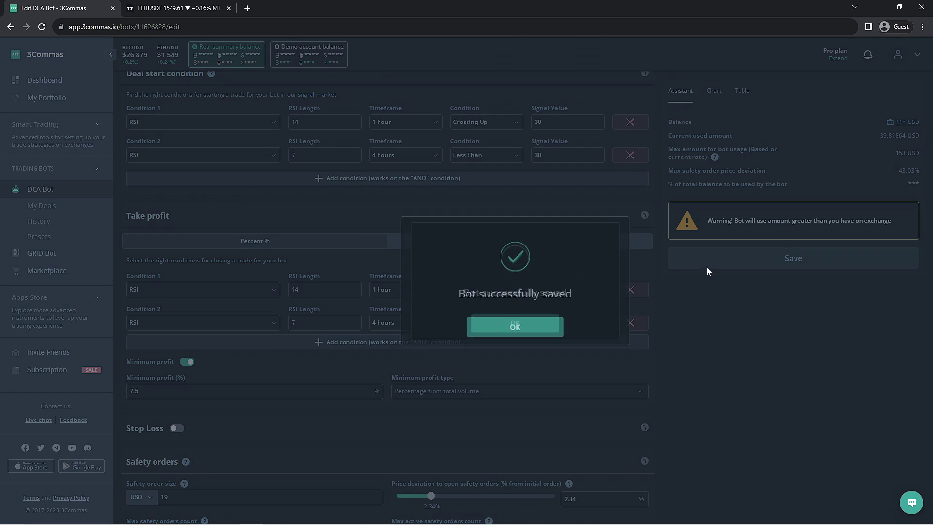
{"action": "left_click", "coordinate": [488, 334]}
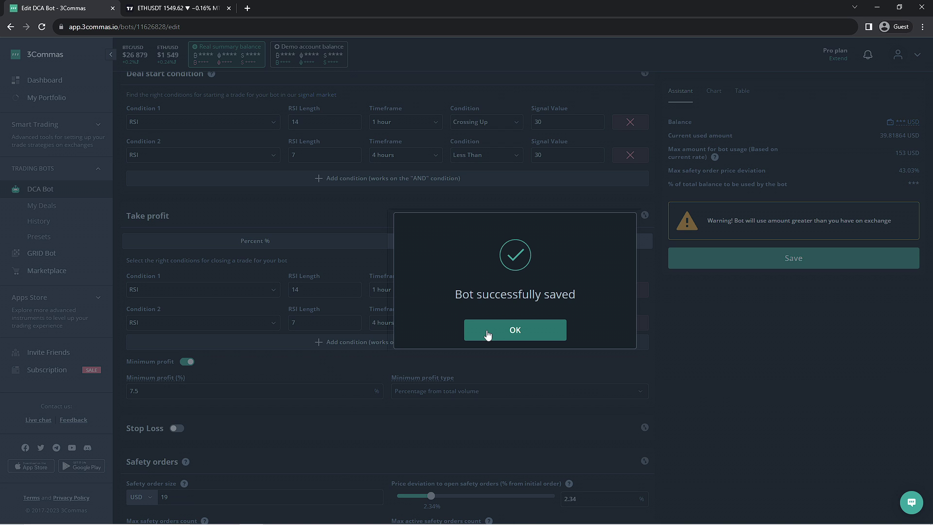